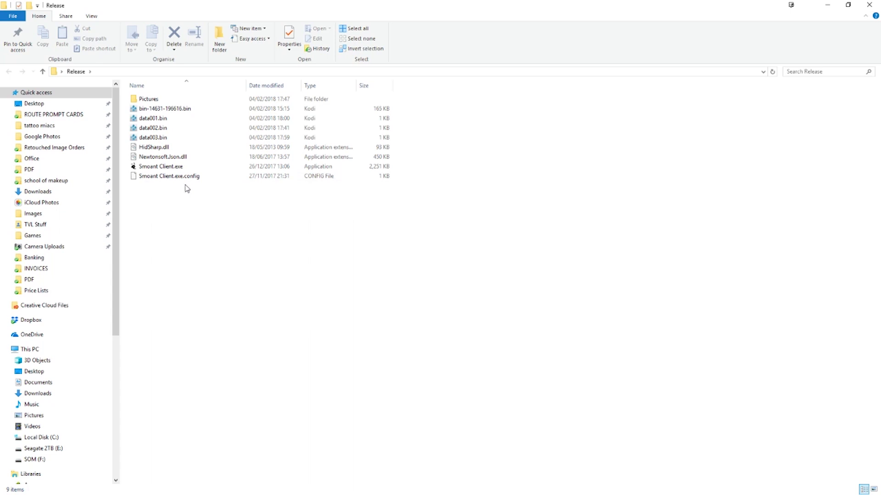
# Launch Smoant Client and confirm the Cylon's firmware 3.0.8 is up to date.
pyautogui.click(162, 170)
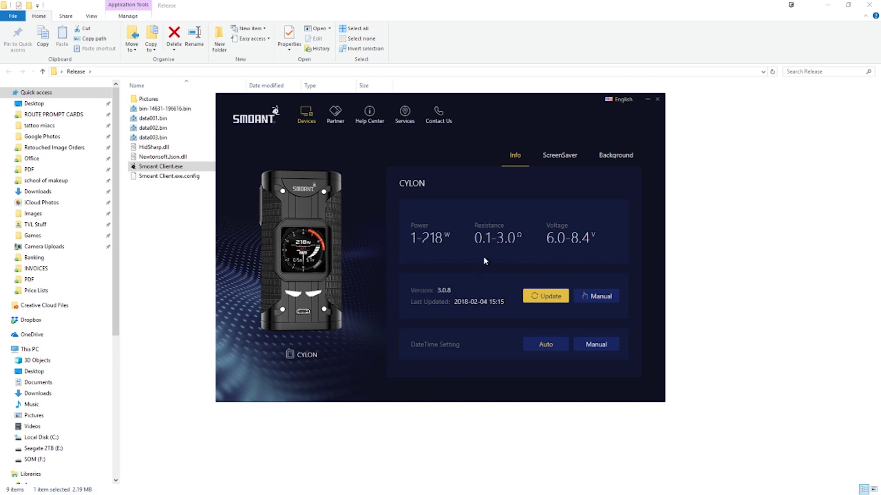
pyautogui.click(545, 296)
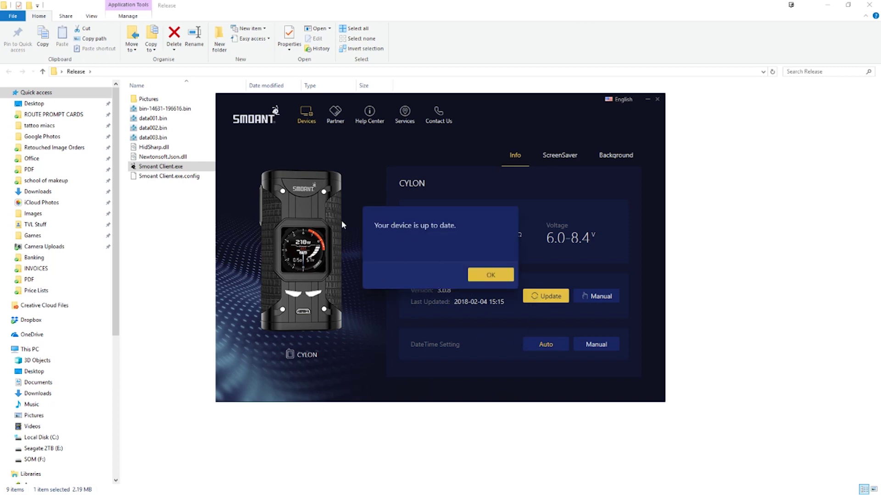
pyautogui.click(491, 276)
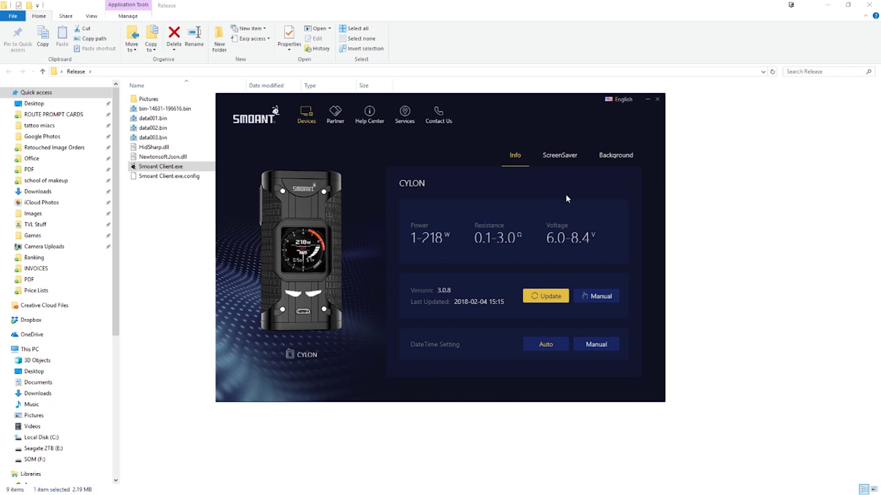
# Choose the centre background slot and browse the Desktop to add a new picture.
pyautogui.click(624, 155)
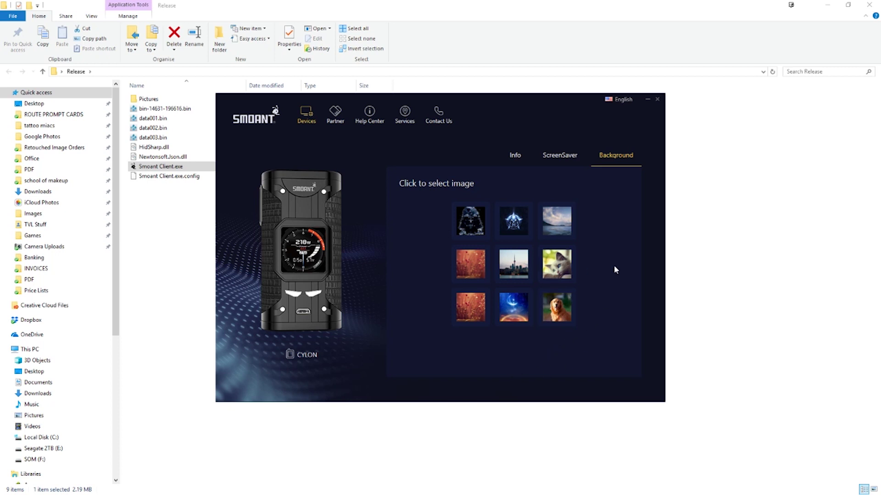
pyautogui.click(516, 264)
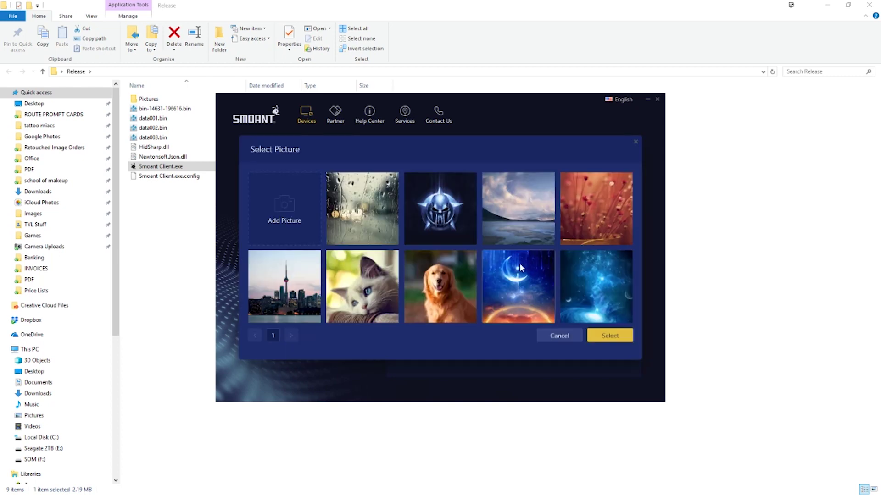
pyautogui.click(285, 224)
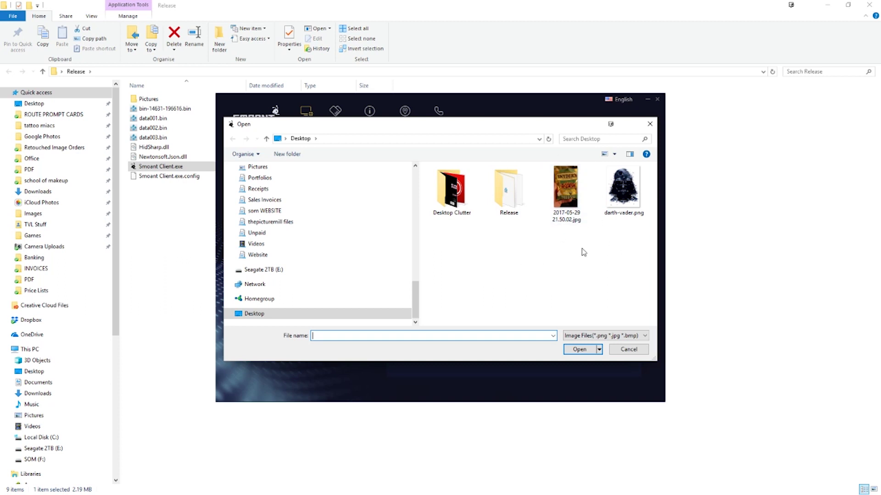
# Open the 2017-05-29 pretzel photo, zoom the crop onto the Snyder's bag, and add it.
pyautogui.click(568, 191)
pyautogui.doubleClick(568, 191)
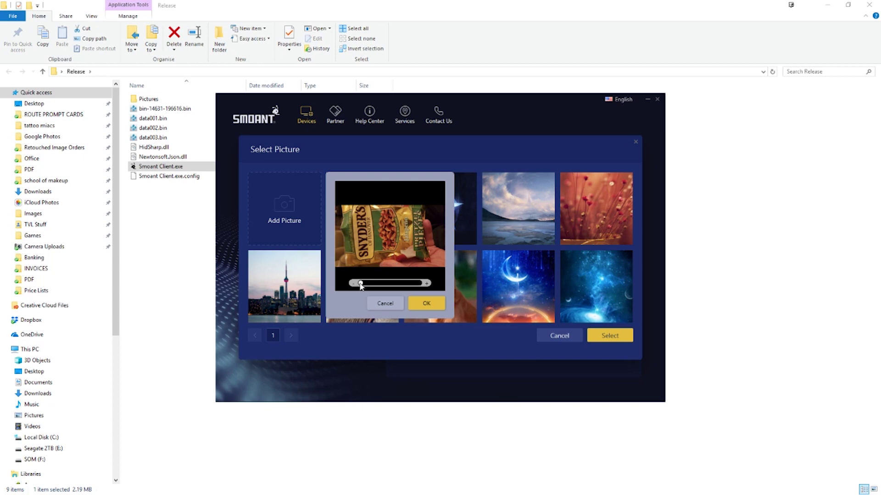
pyautogui.moveTo(361, 283)
pyautogui.mouseDown()
pyautogui.moveTo(387, 282)
pyautogui.moveTo(366, 283)
pyautogui.mouseUp()
pyautogui.click(358, 284)
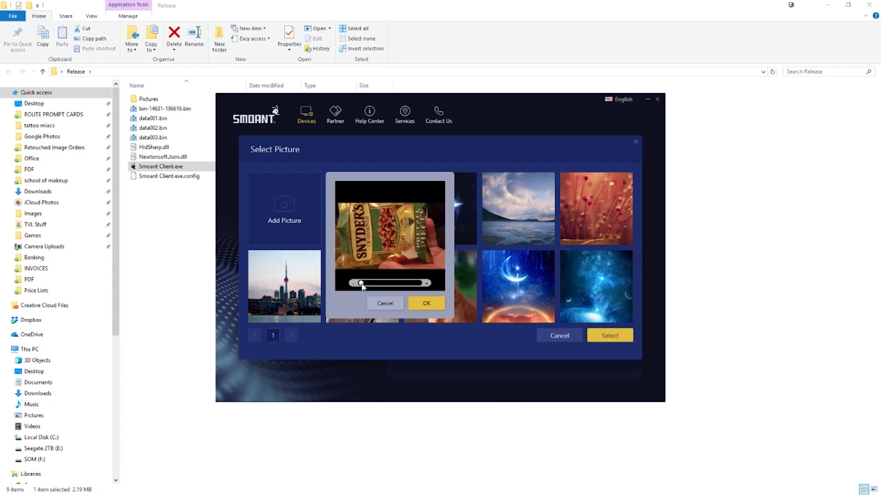
pyautogui.moveTo(362, 284); pyautogui.dragTo(368, 283)
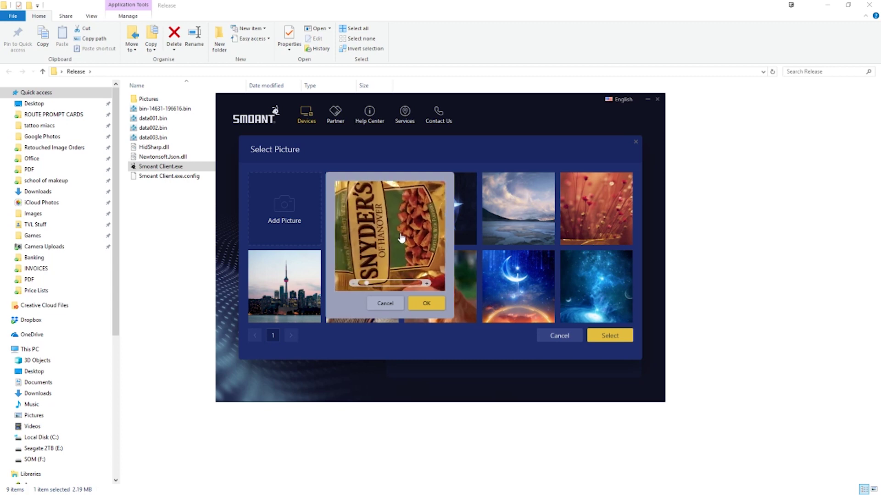
pyautogui.click(439, 304)
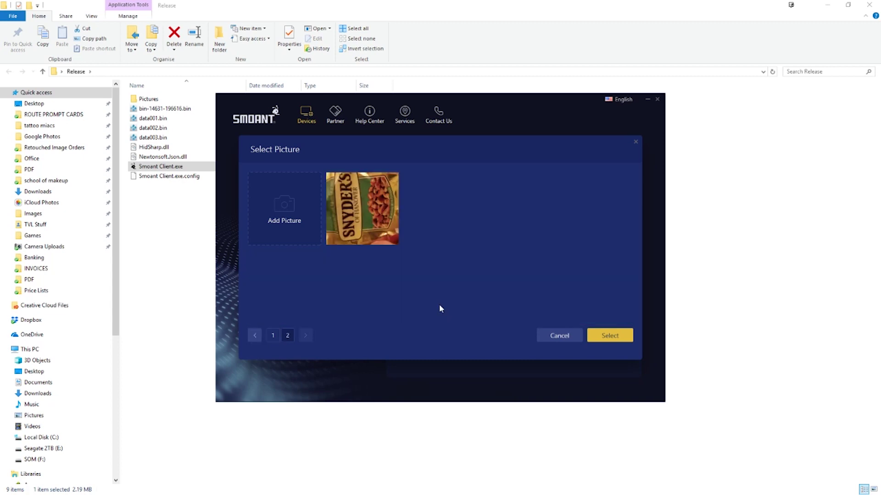
pyautogui.click(365, 205)
# Place the Snyder's photo in the centre slot and sync it to the Cylon.
pyautogui.click(609, 337)
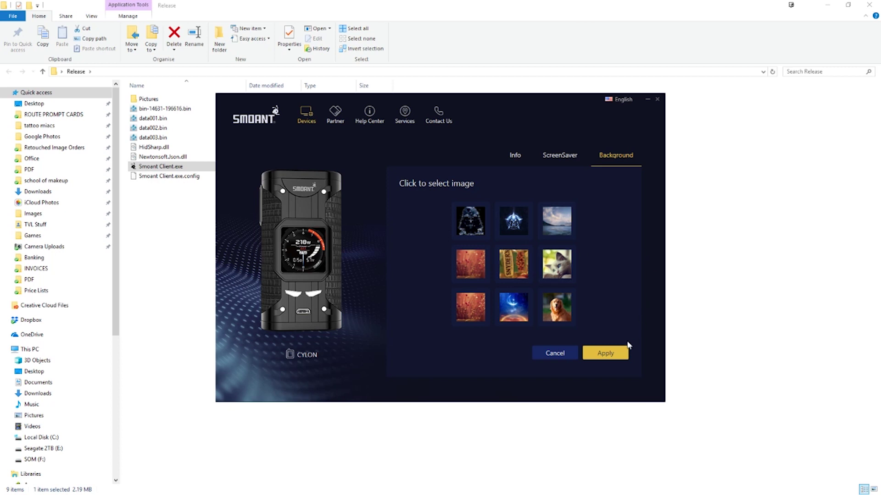
pyautogui.click(618, 357)
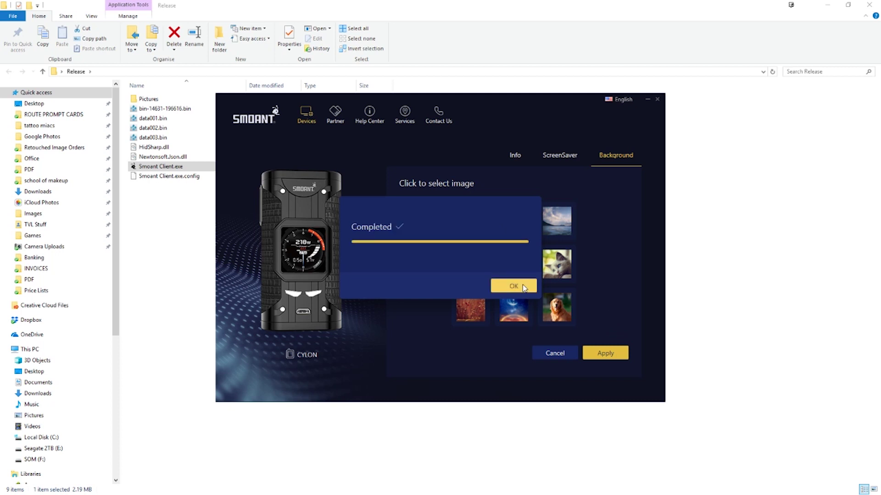
pyautogui.click(519, 285)
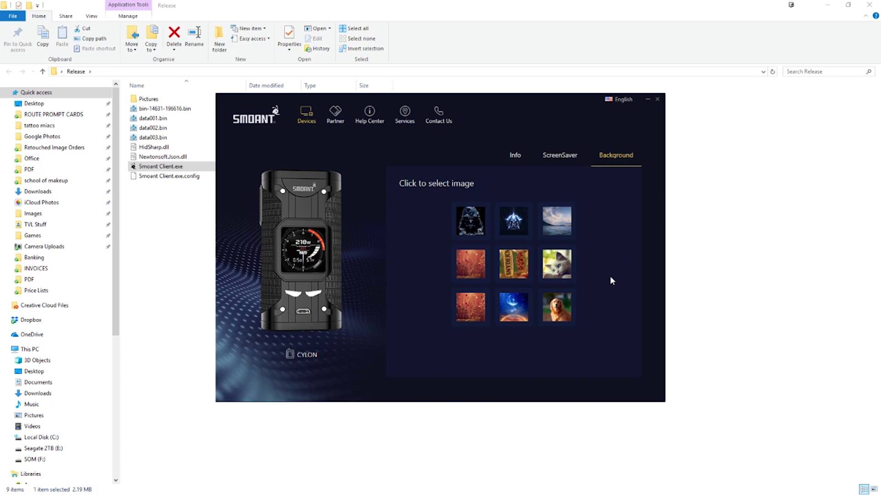
# Load darth-vader.png, zoom and reposition its crop, and place it in the centre slot.
pyautogui.click(507, 271)
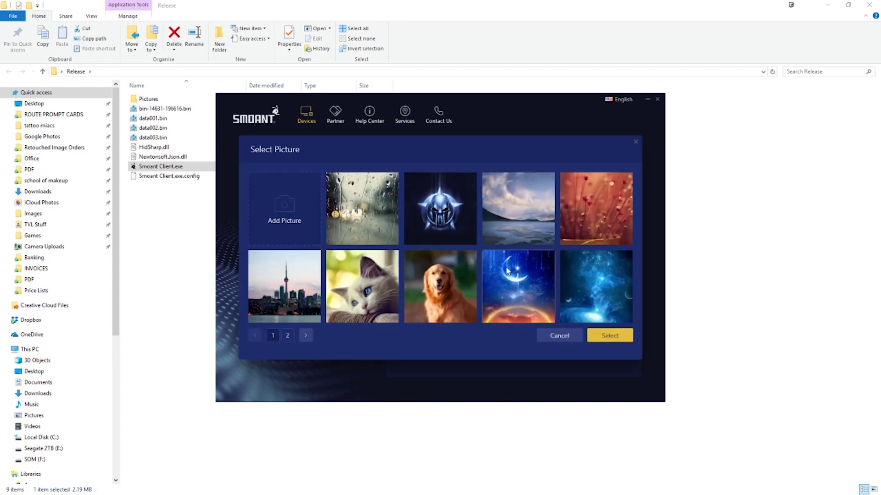
pyautogui.click(286, 207)
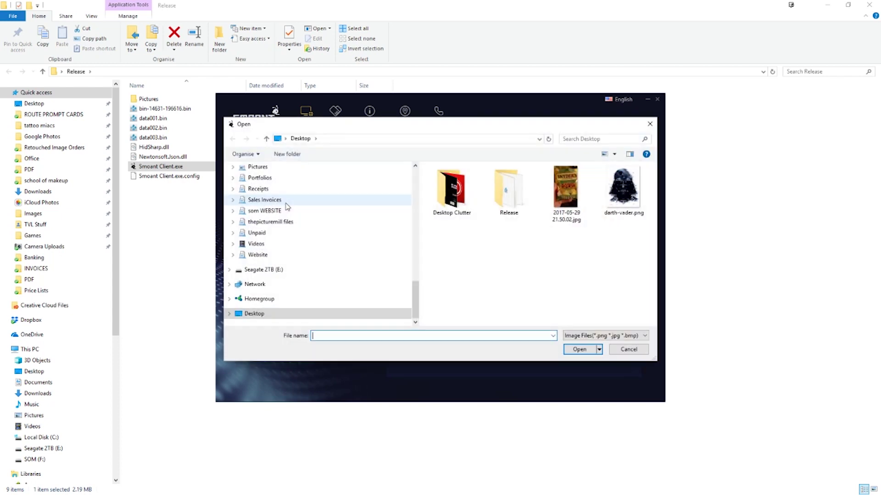
pyautogui.click(637, 191)
pyautogui.click(574, 350)
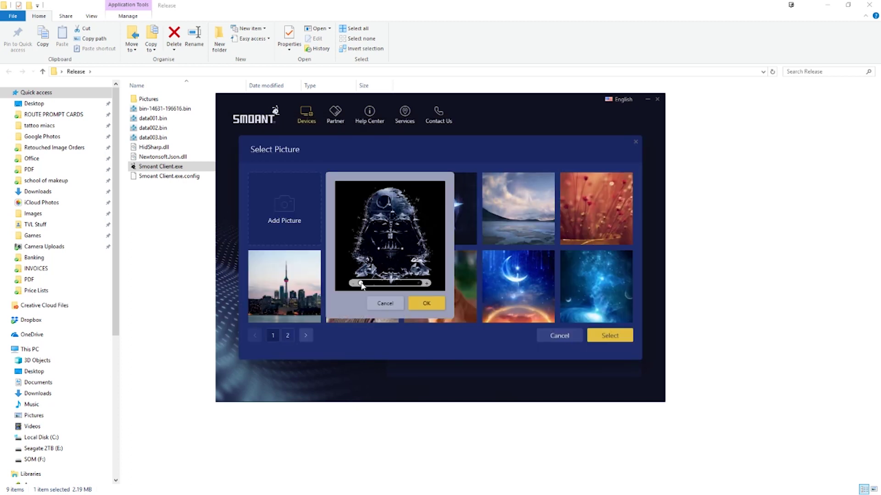
pyautogui.moveTo(361, 283); pyautogui.dragTo(401, 285)
pyautogui.moveTo(406, 244); pyautogui.dragTo(363, 231)
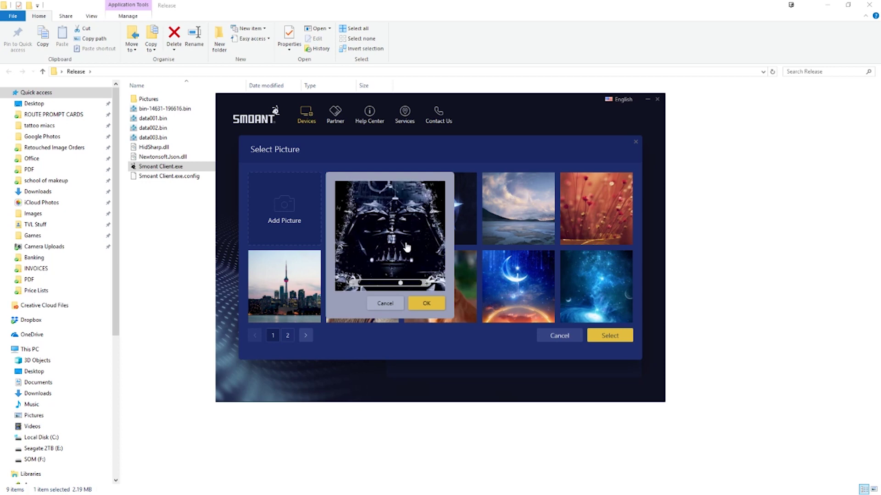
pyautogui.click(427, 306)
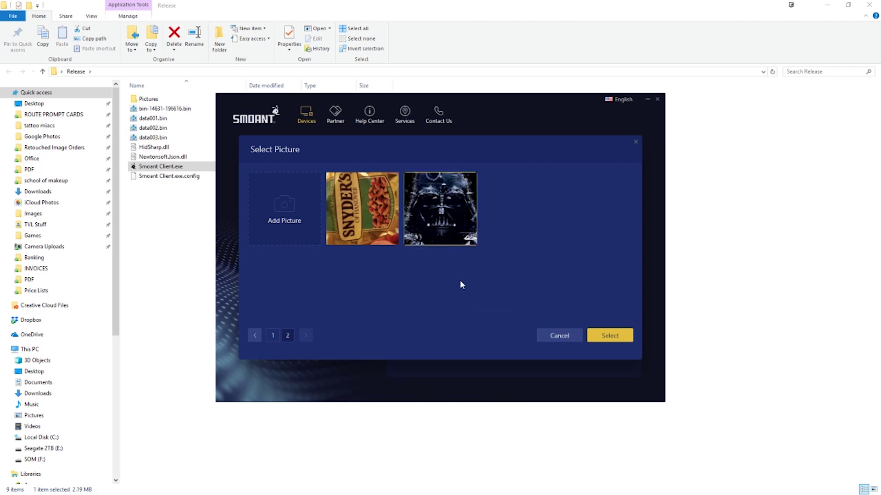
pyautogui.click(618, 334)
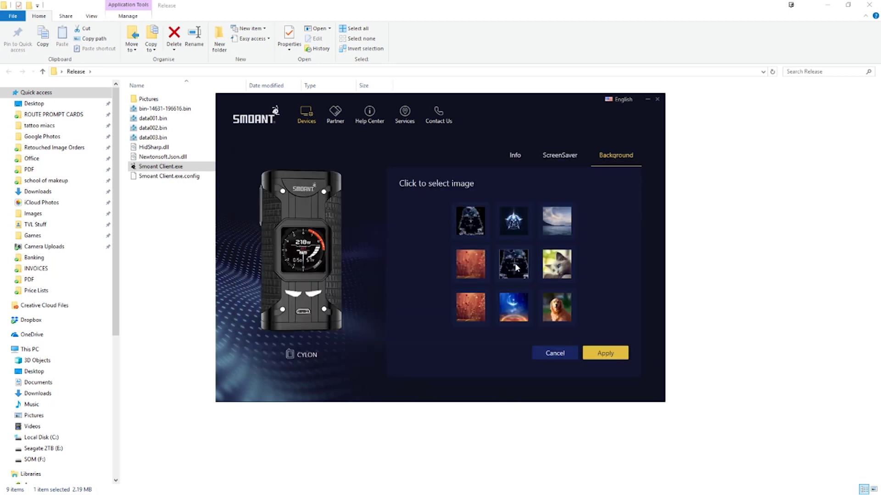
# Sync the Darth Vader background to the Cylon and acknowledge the Completed message.
pyautogui.click(606, 354)
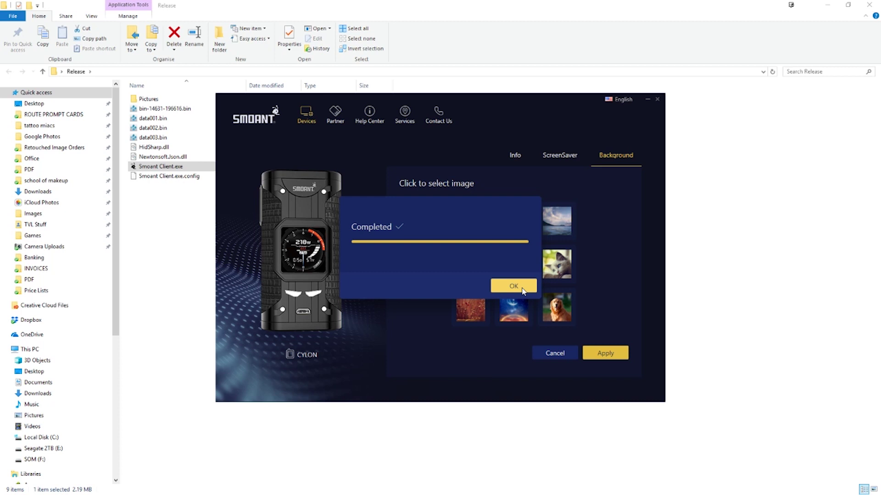
pyautogui.click(522, 288)
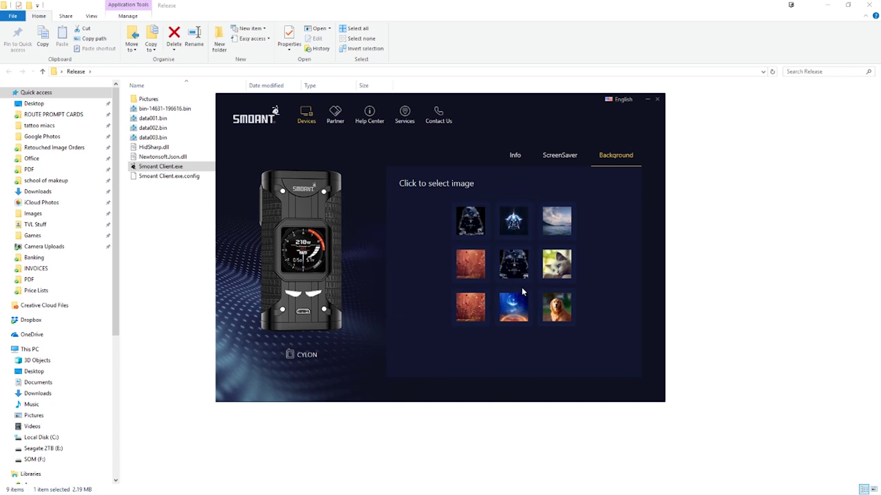